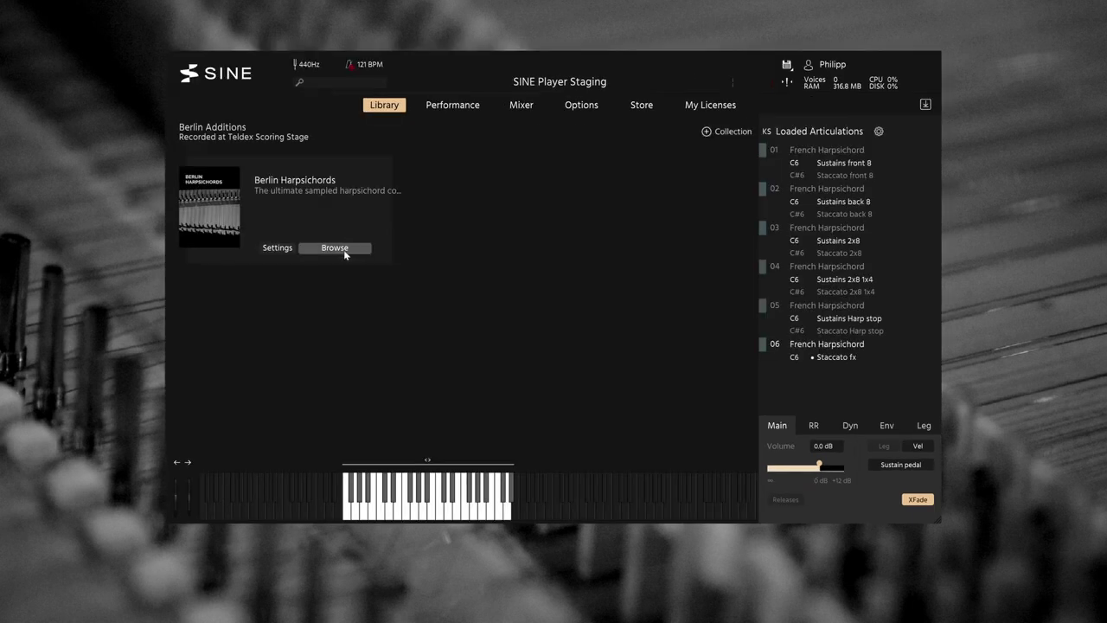
Browse the Berlin Harpsichords collection and list the articulations of the French Harpsichord
left_click(335, 249)
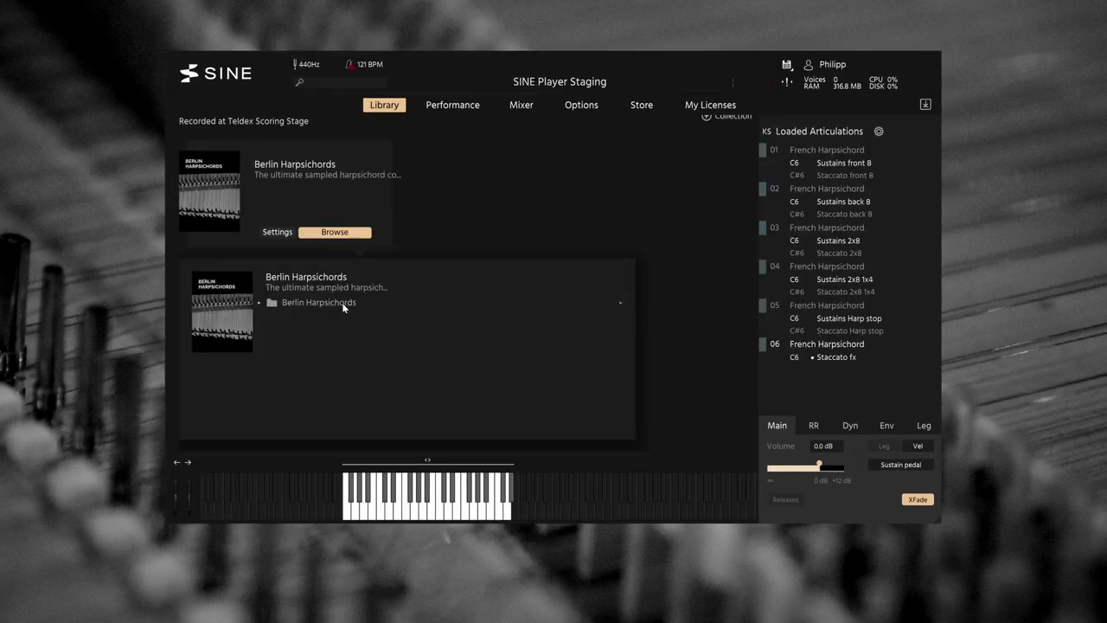
left_click(344, 305)
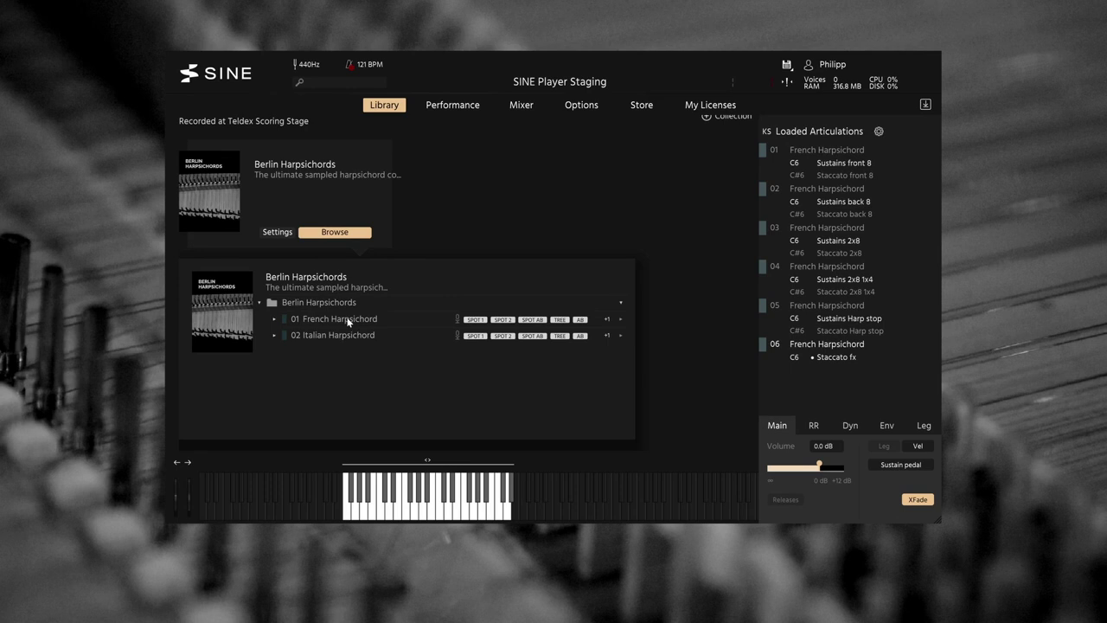
left_click(348, 320)
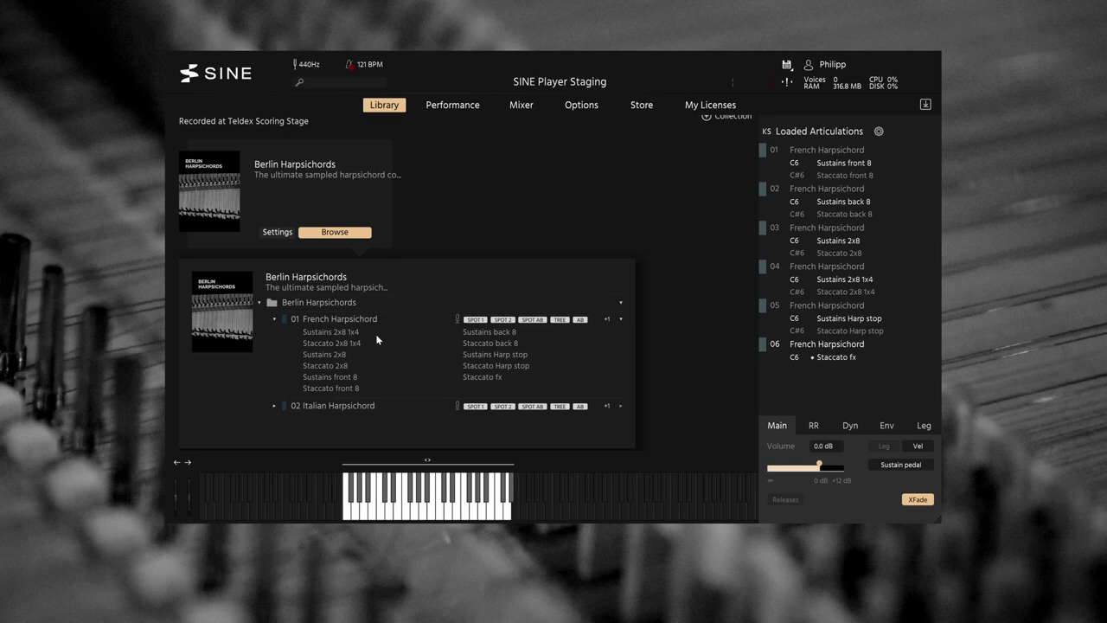
Show the performance view and select the loaded French Harpsichord instruments 02 through 06 one after another
left_click(452, 104)
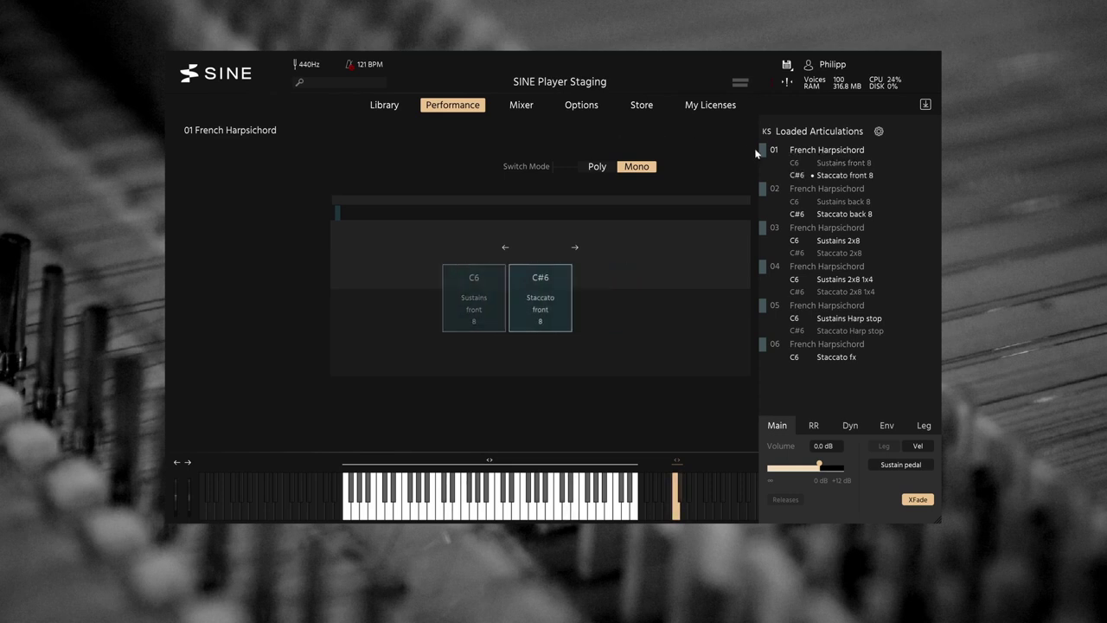
left_click(803, 188)
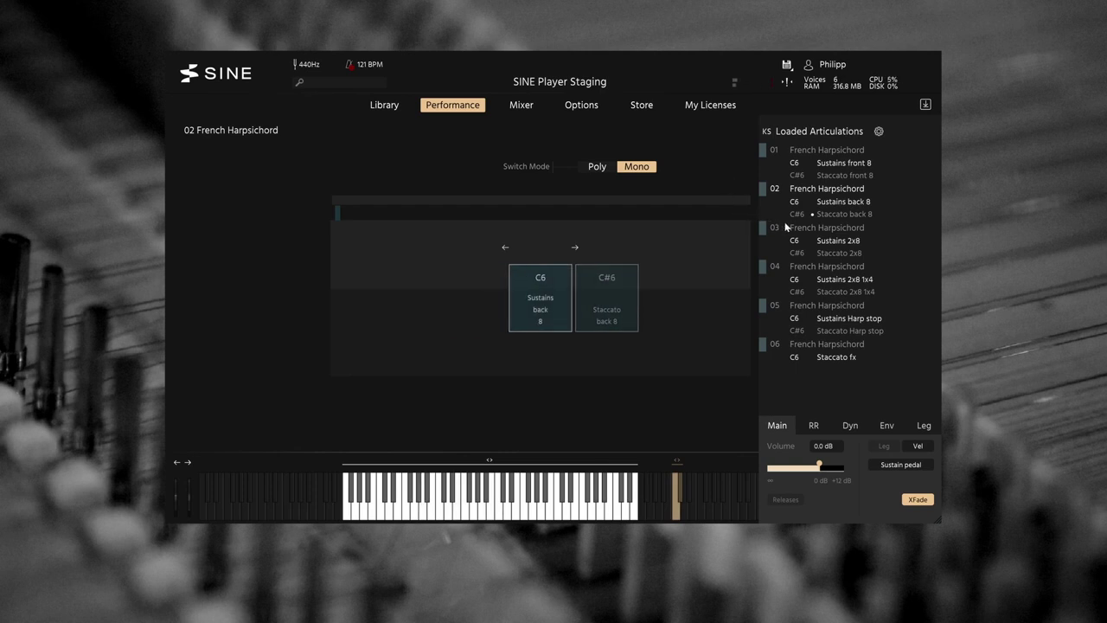
left_click(826, 226)
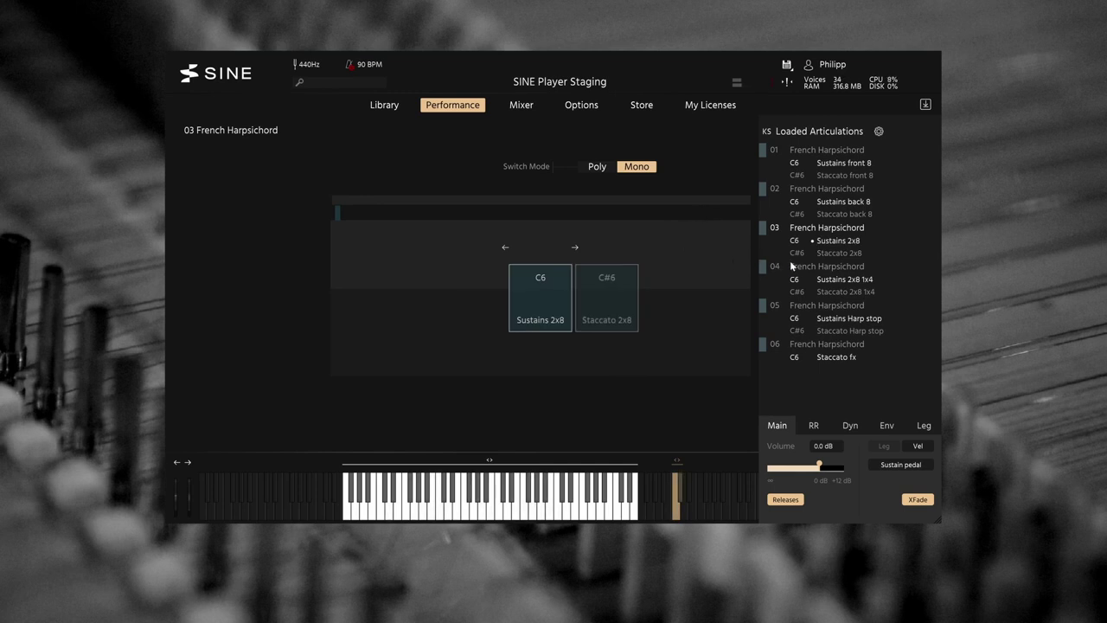
left_click(814, 266)
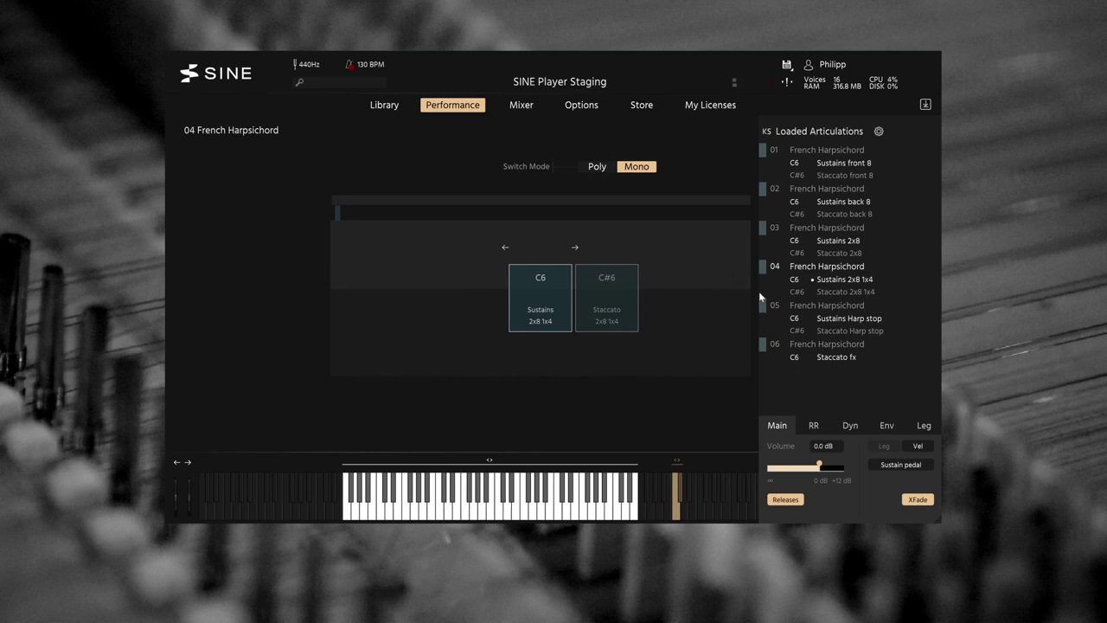
left_click(814, 308)
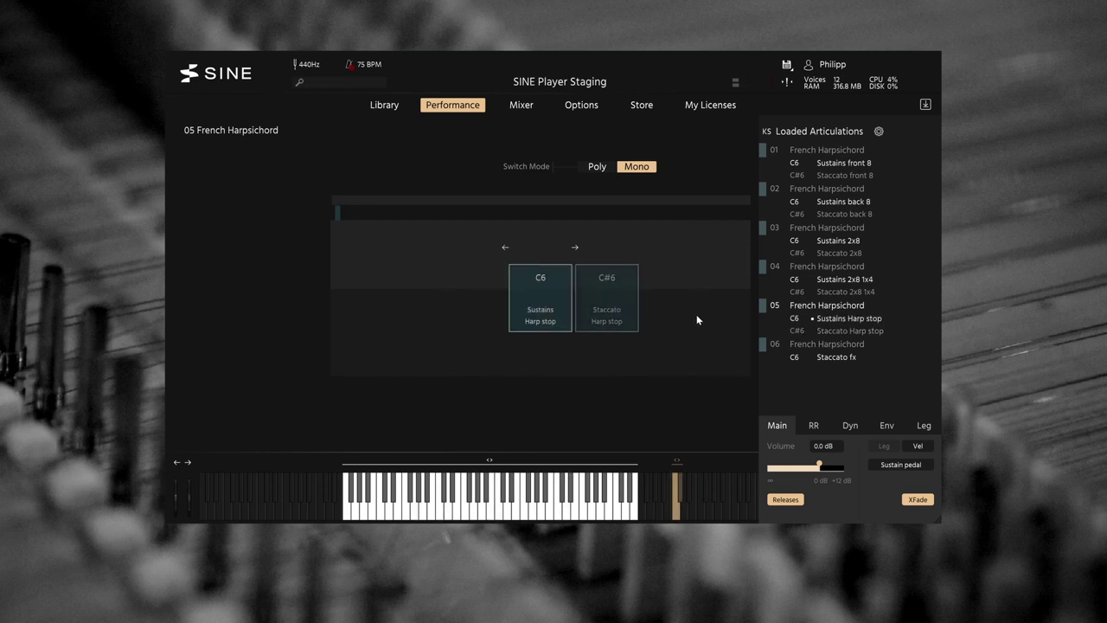
left_click(835, 349)
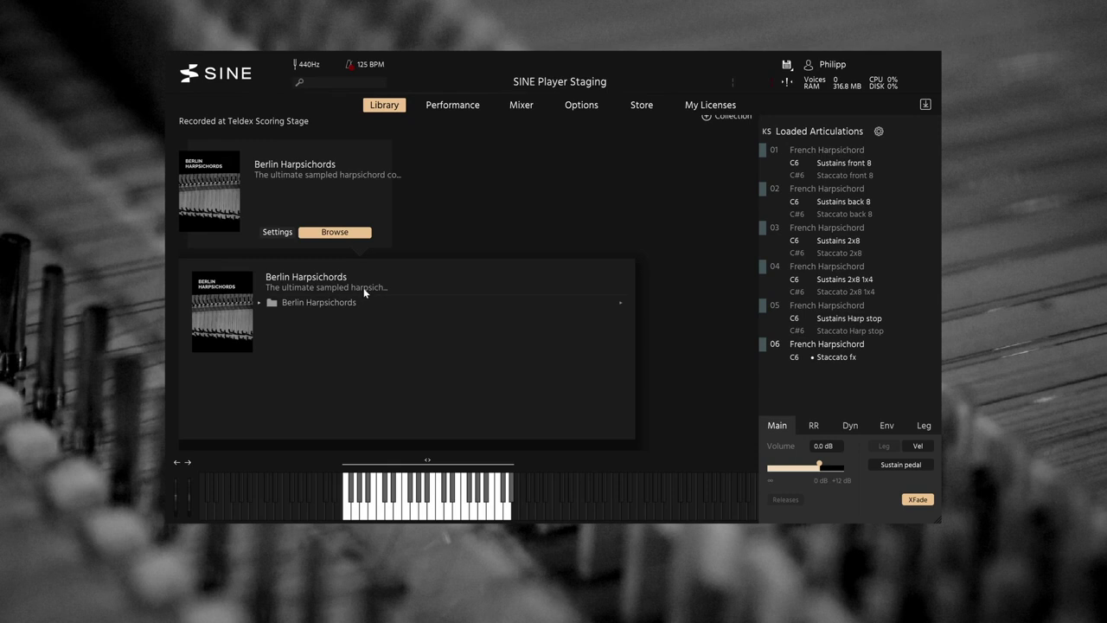
List the French Harpsichord's articulations in the Berlin Harpsichords folder again, then return to the performance view
left_click(361, 300)
left_click(361, 316)
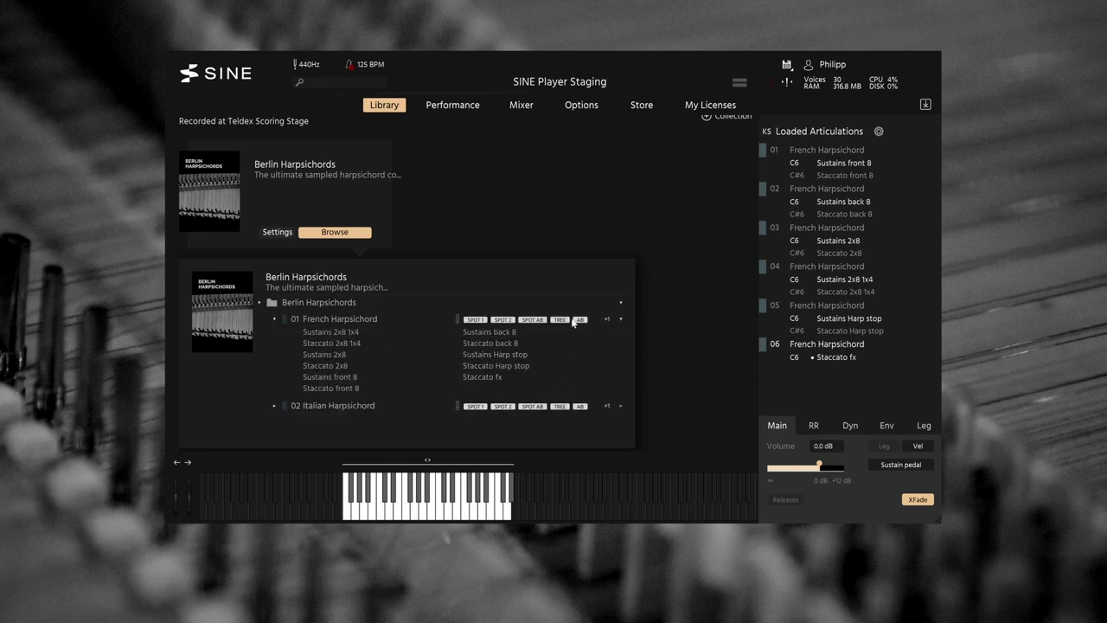
left_click(457, 106)
Browse the Berlin Harpsichords collection, list the Italian Harpsichord's articulations, and show its performance view
left_click(367, 406)
scroll(419, 377, "down", 1)
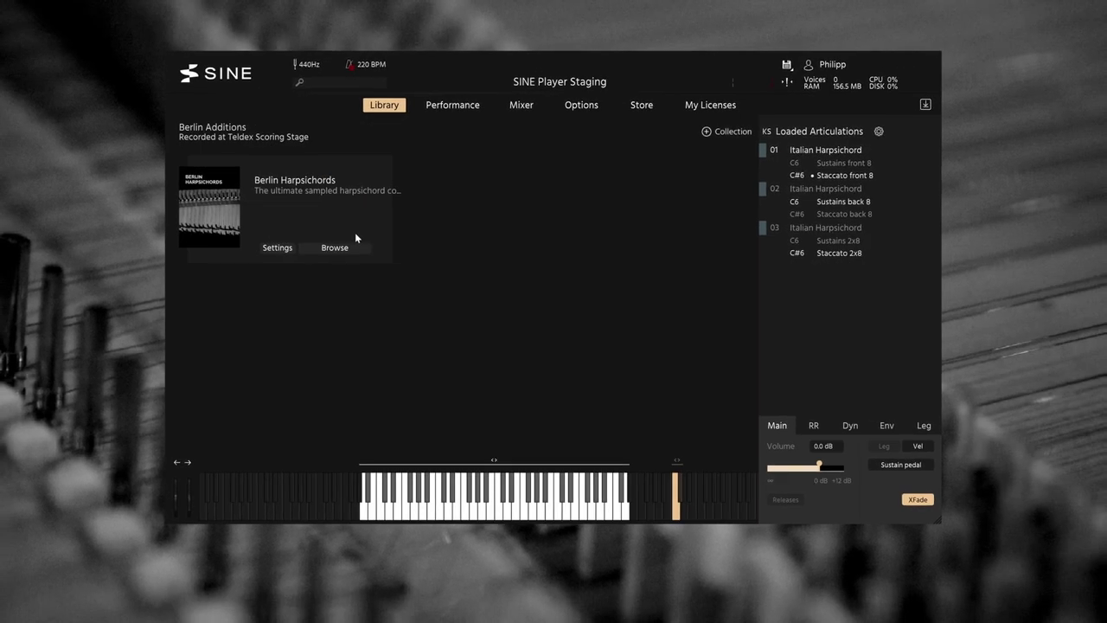
left_click(352, 248)
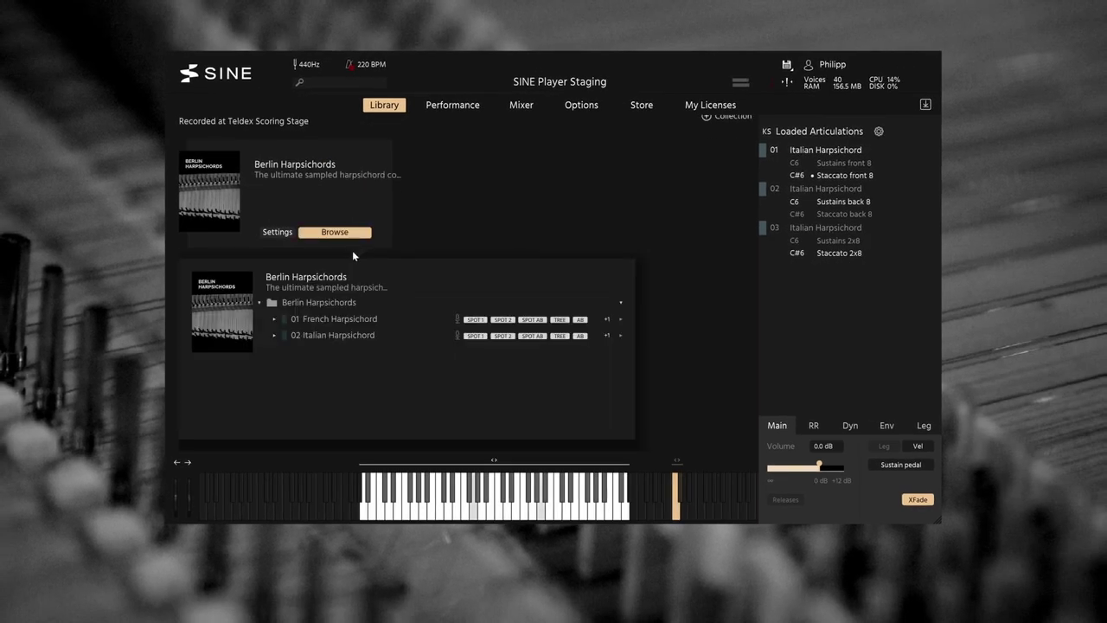
left_click(358, 335)
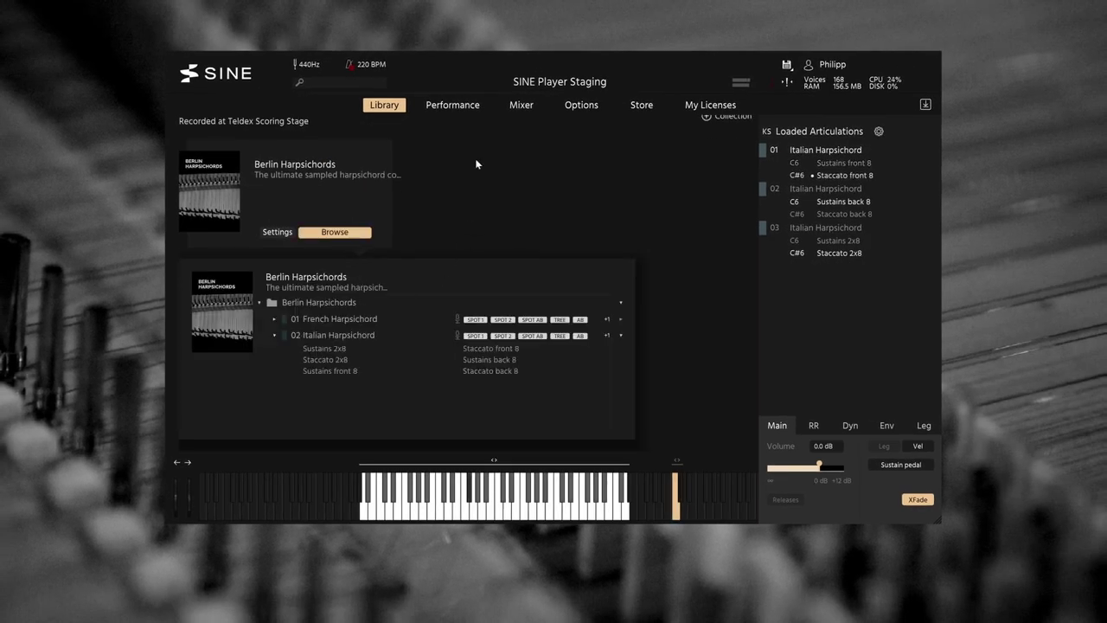
left_click(468, 107)
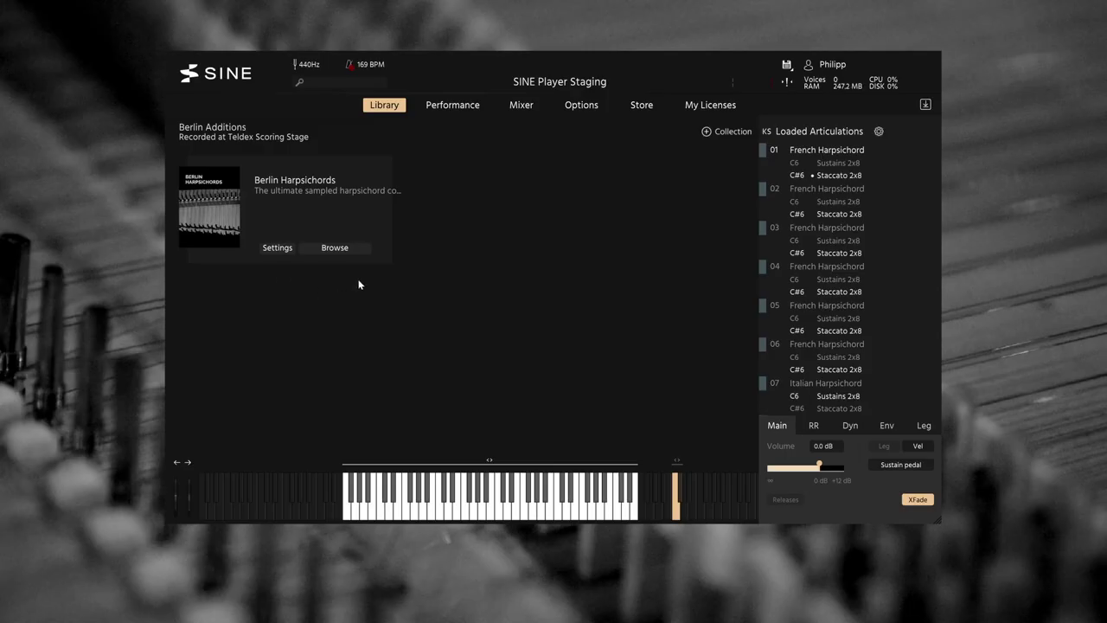
Show the mixer and collapse the microphone channels of the first six French Harpsichord instruments
left_click(522, 109)
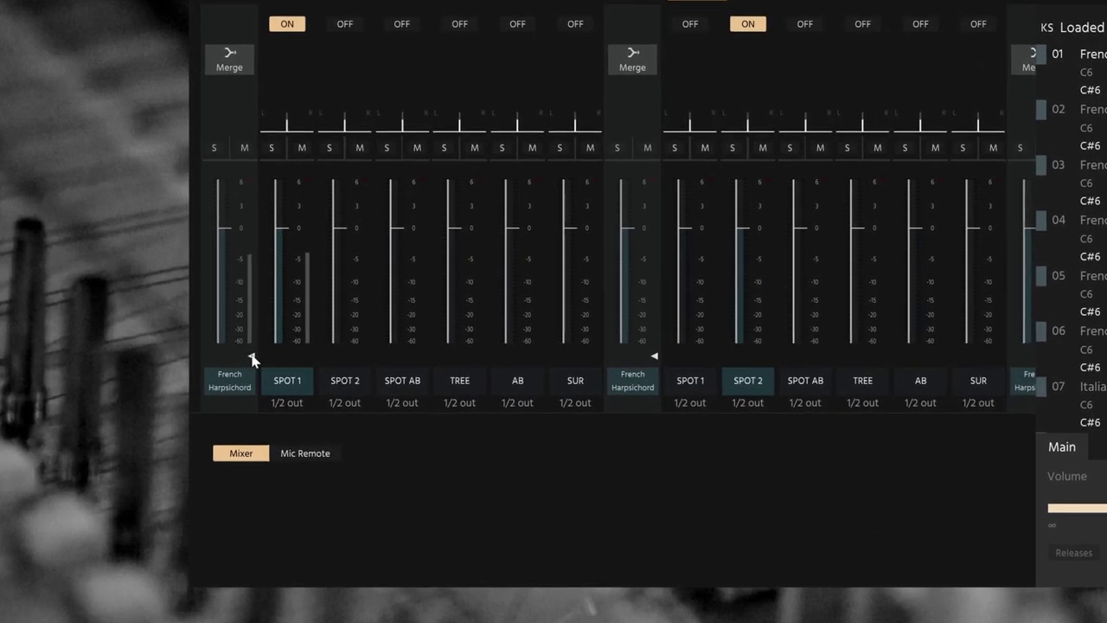
left_click(252, 357)
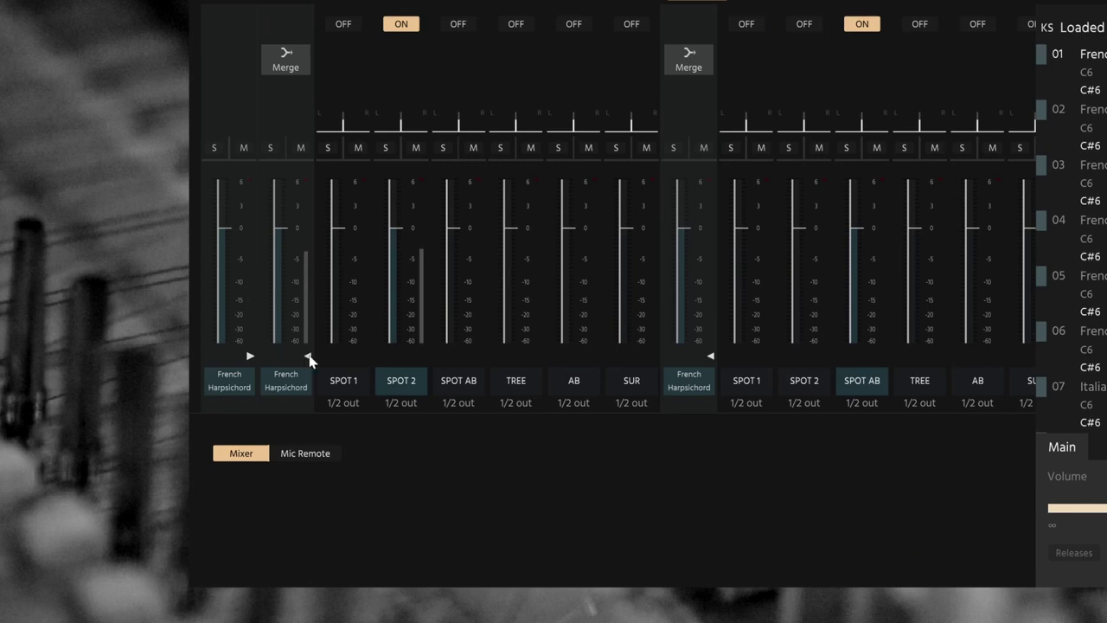
left_click(309, 357)
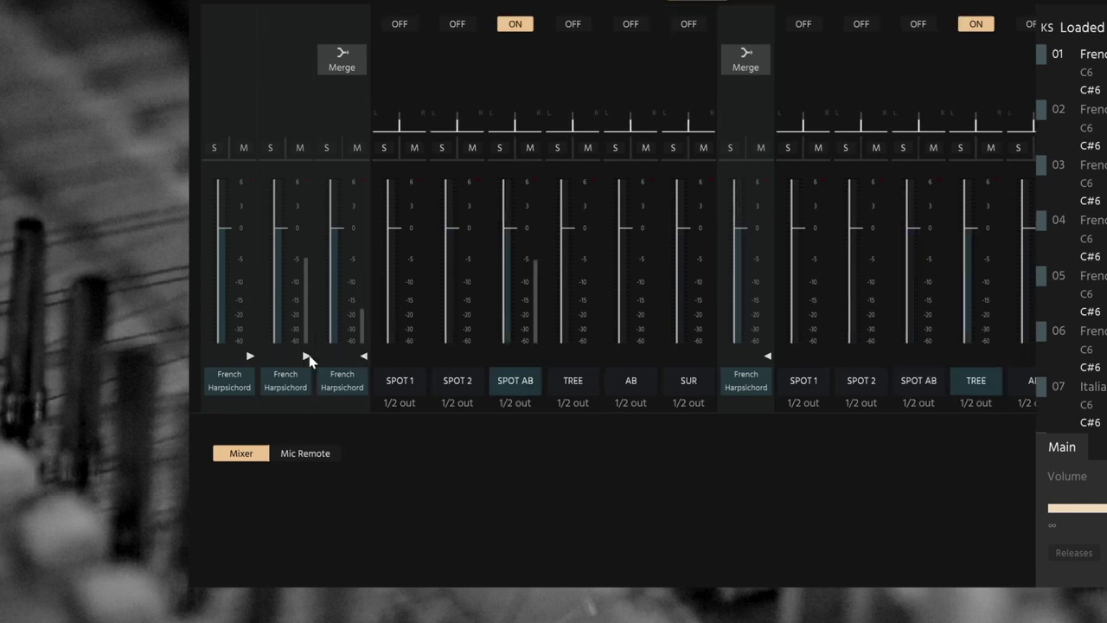
left_click(364, 357)
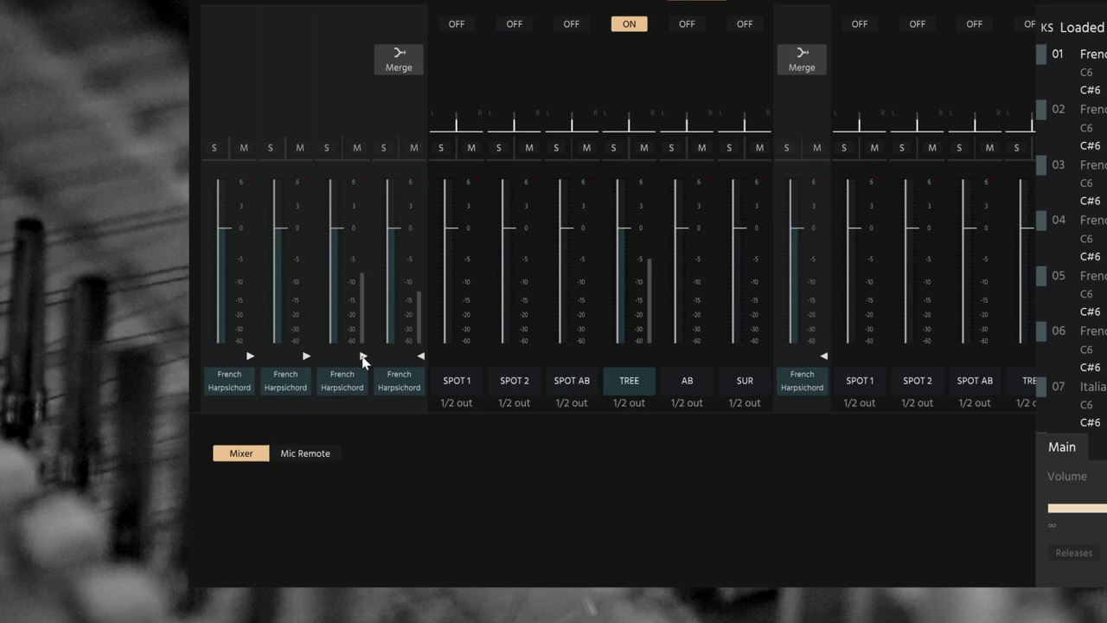
left_click(421, 357)
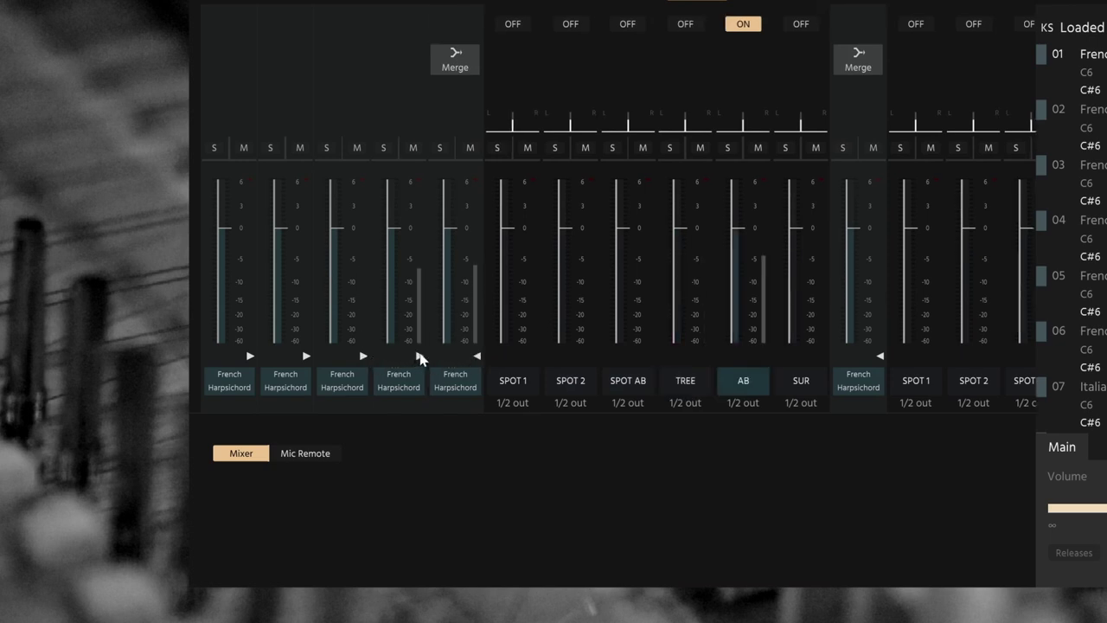
left_click(478, 359)
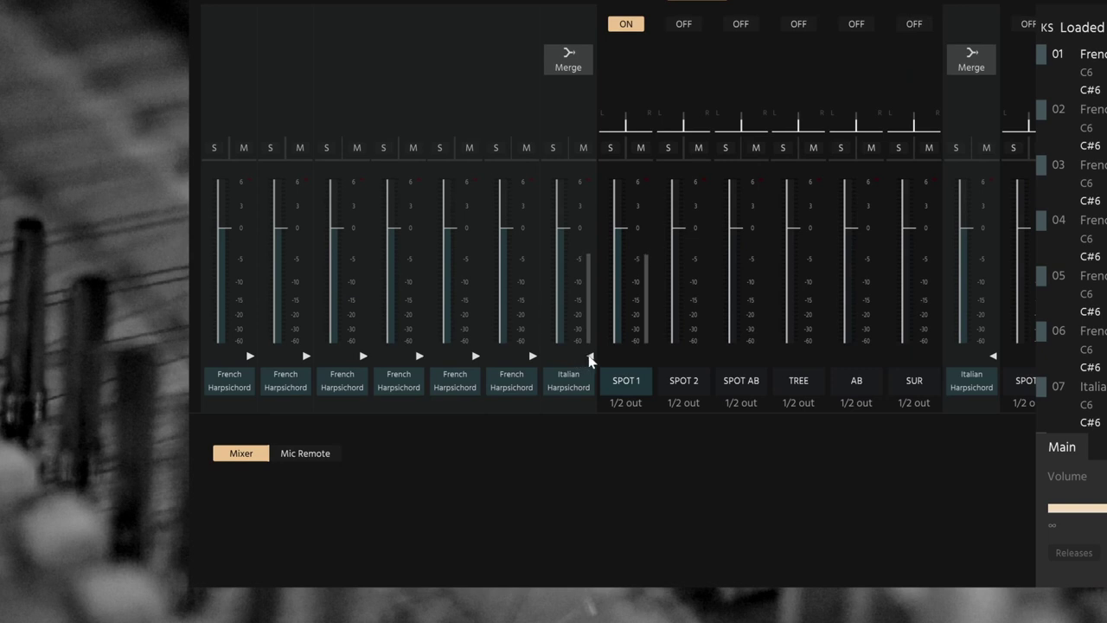
Collapse the microphone channels of the six Italian Harpsichord instruments to bring the final French and Italian Harpsichord mixes into view
left_click(589, 356)
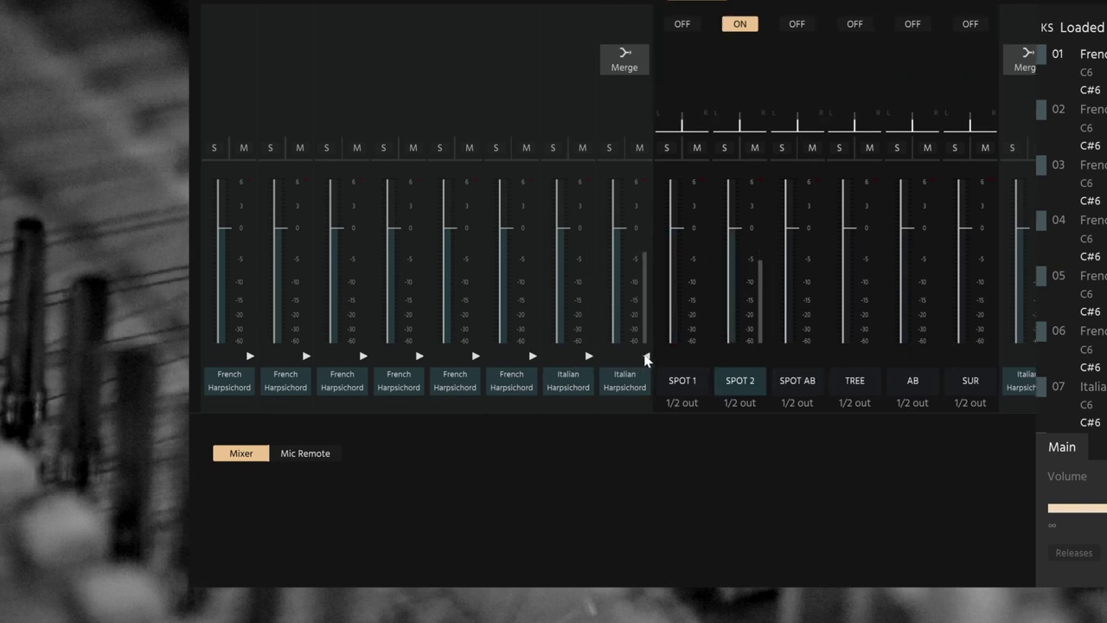
left_click(645, 357)
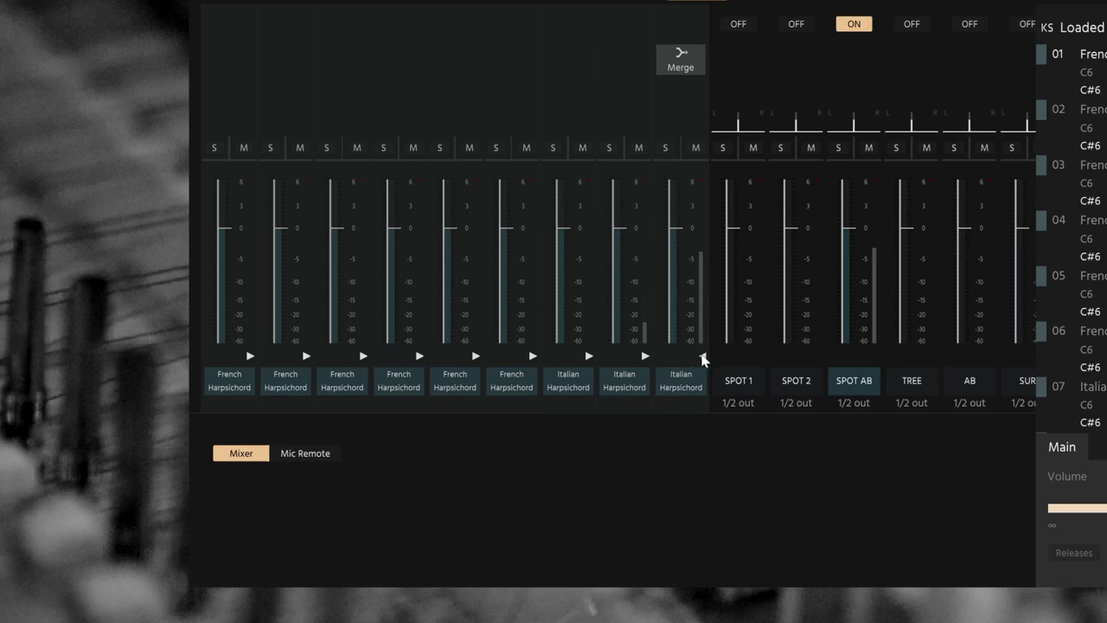
left_click(703, 357)
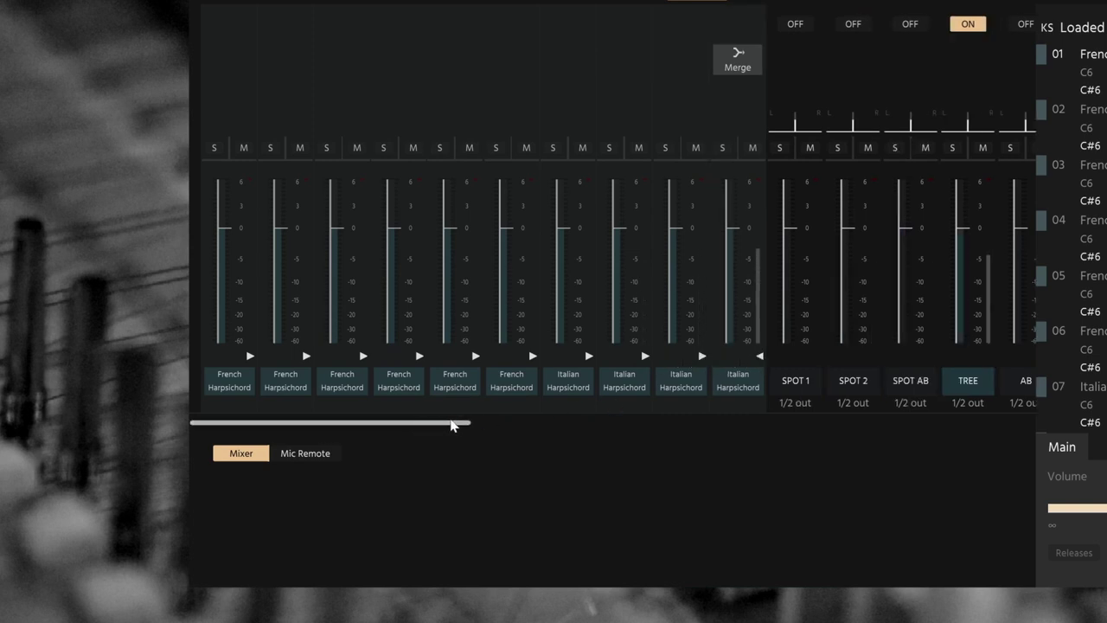
left_click(760, 356)
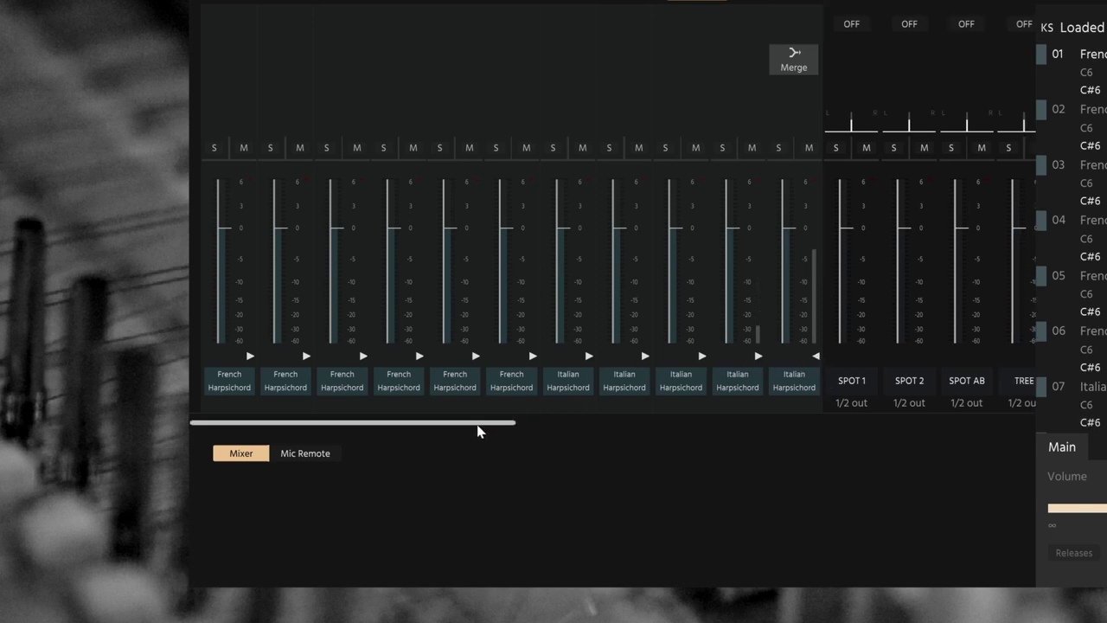
scroll(480, 430, "right", 5)
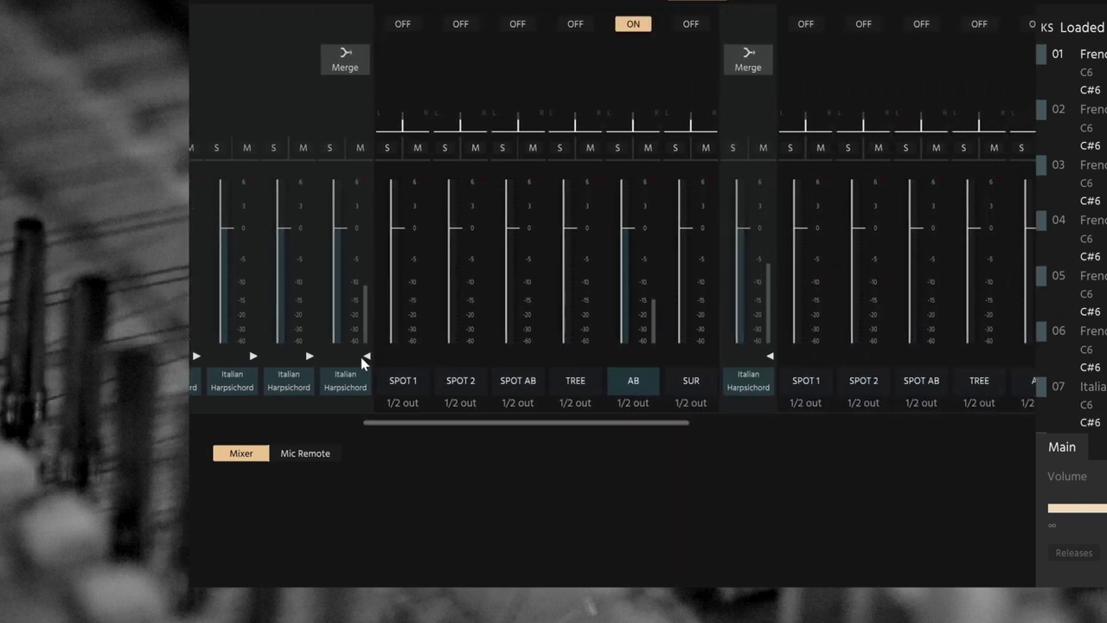
left_click(364, 356)
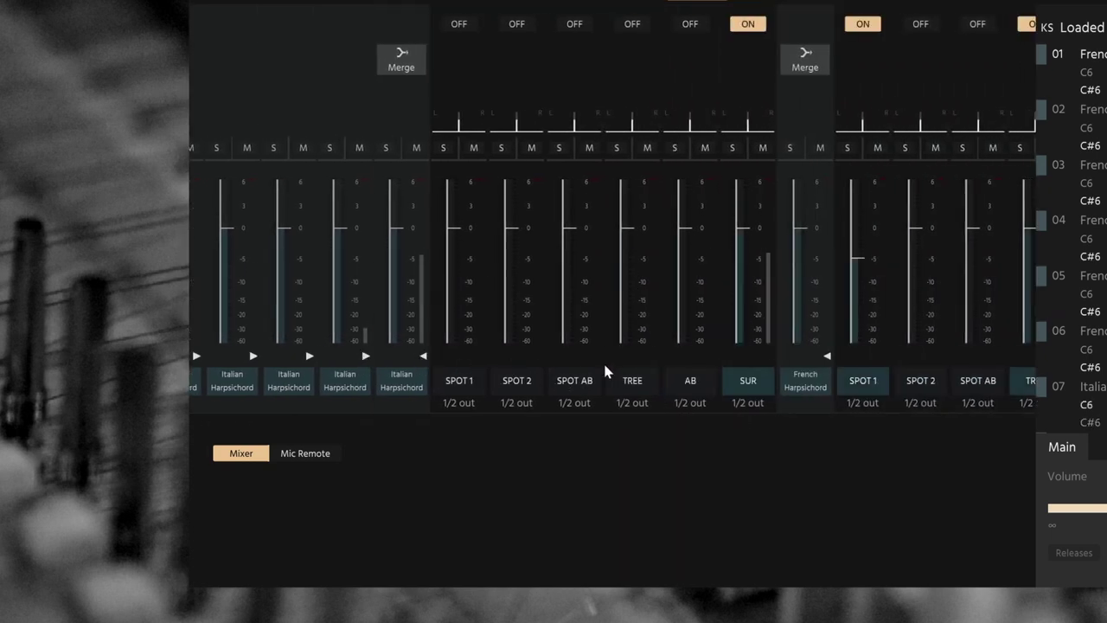
left_click(423, 358)
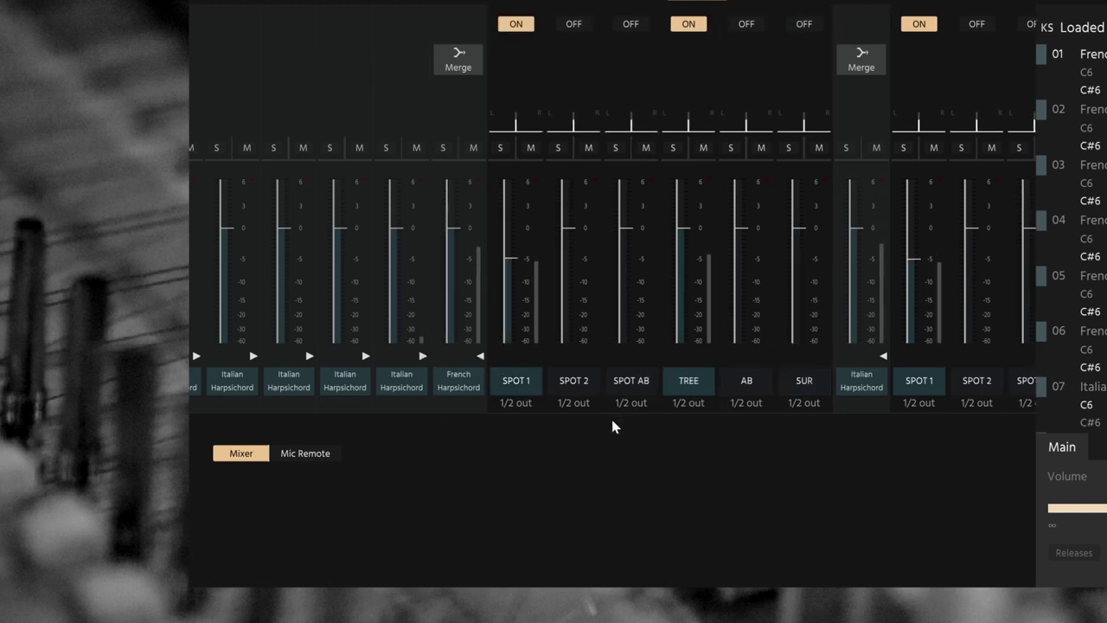
left_click_drag(595, 427, 718, 426)
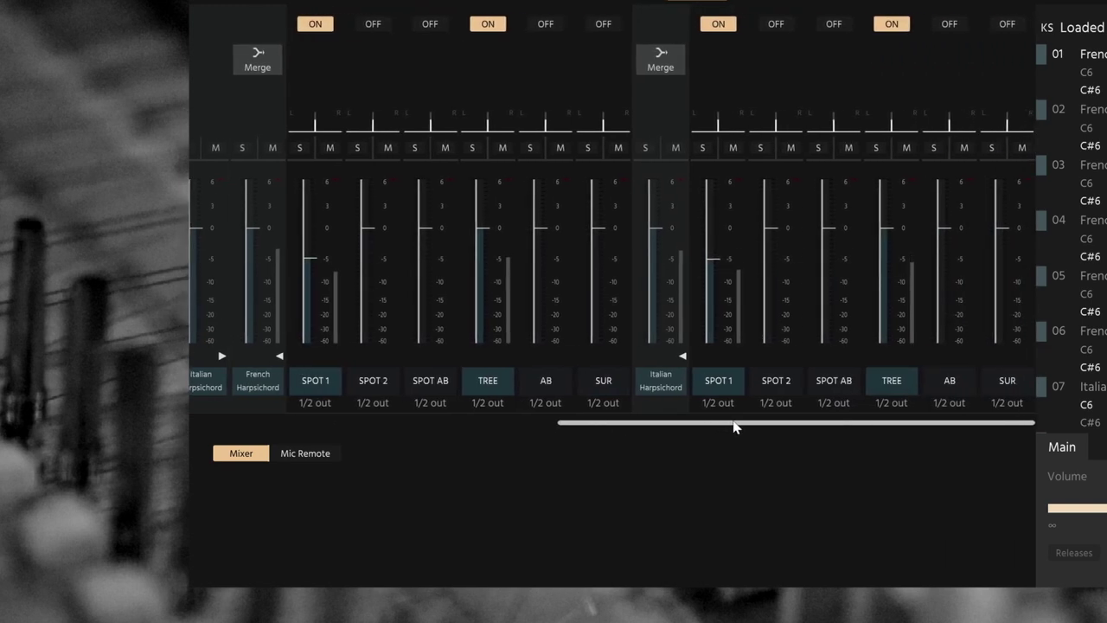